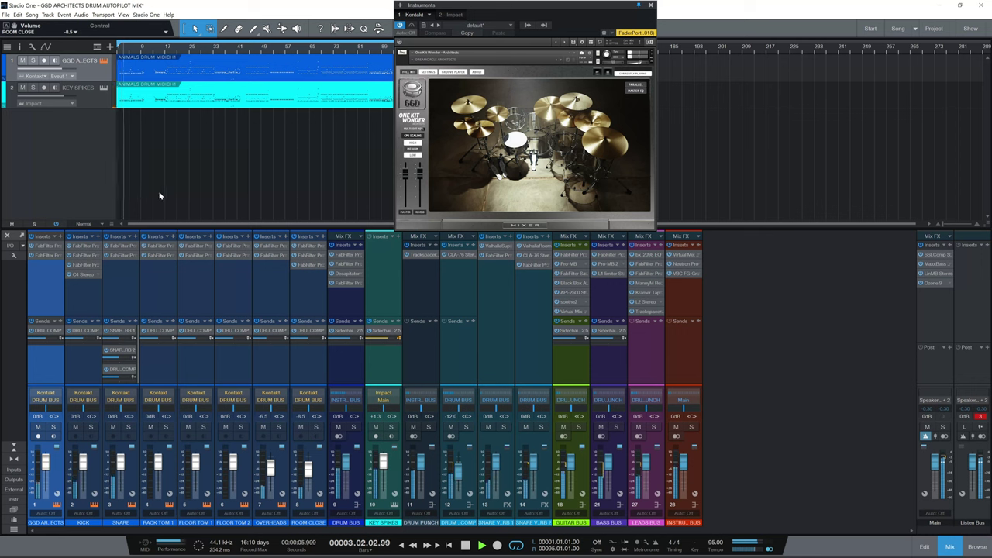
Solo the DRUM BUS channel to hear it alone, and unsolo it again
{"action": "left_click", "coordinate": [353, 427]}
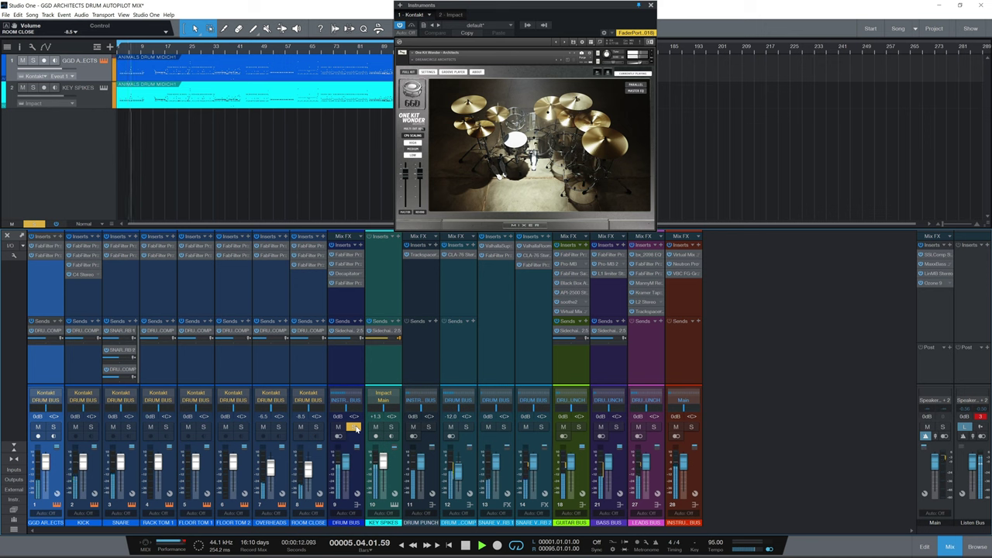
{"action": "left_click", "coordinate": [352, 427]}
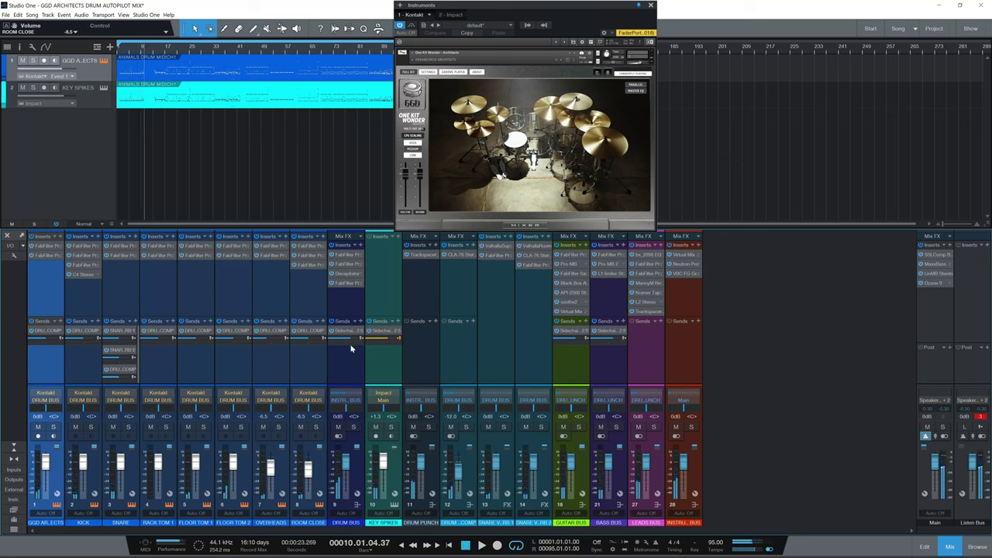
Open the Impact instrument of the KEY SPIKES track, move its window clear of the mixer, and audition the KICK and SNARE pads
{"action": "left_click", "coordinate": [103, 90]}
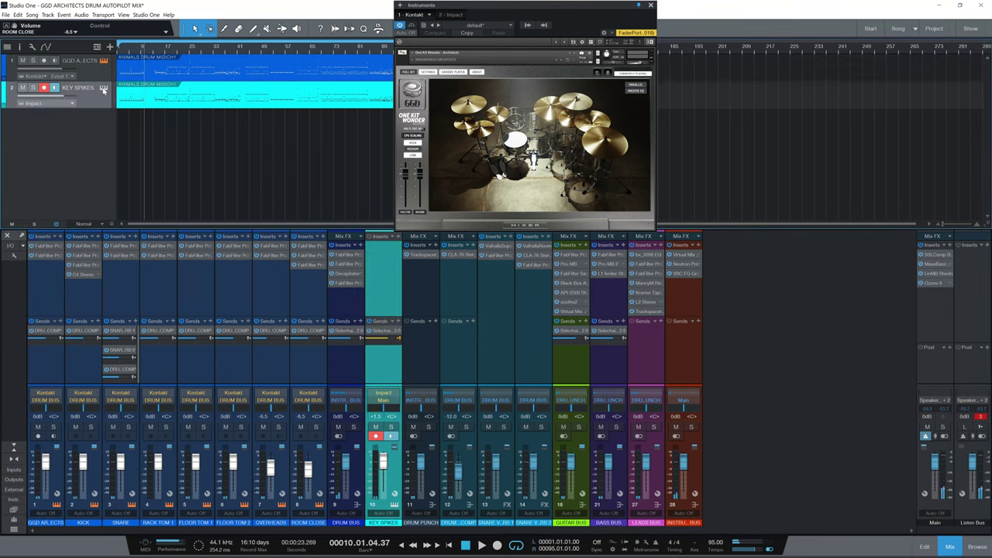
{"action": "left_click", "coordinate": [103, 89]}
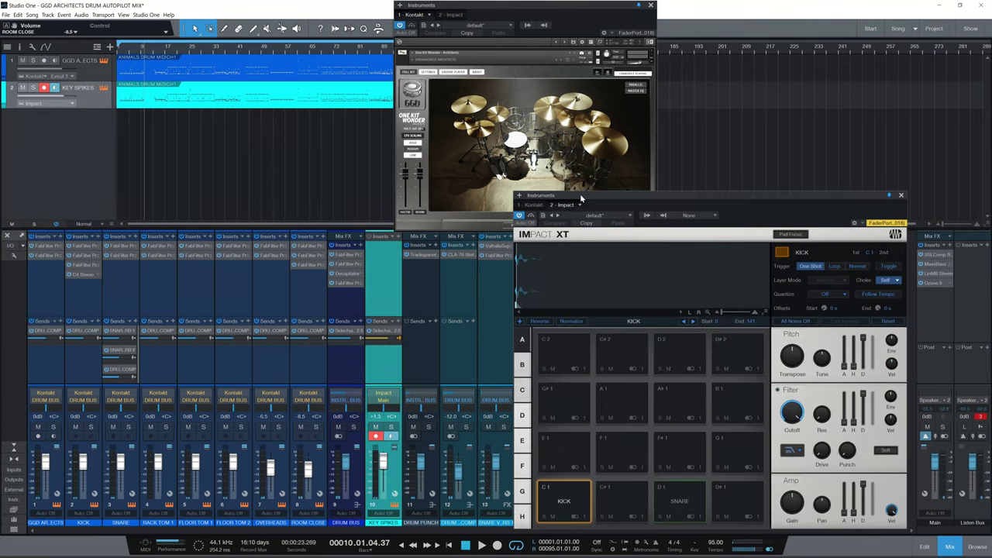
{"action": "left_click_drag", "start_coordinate": [580, 199], "coordinate": [487, 12]}
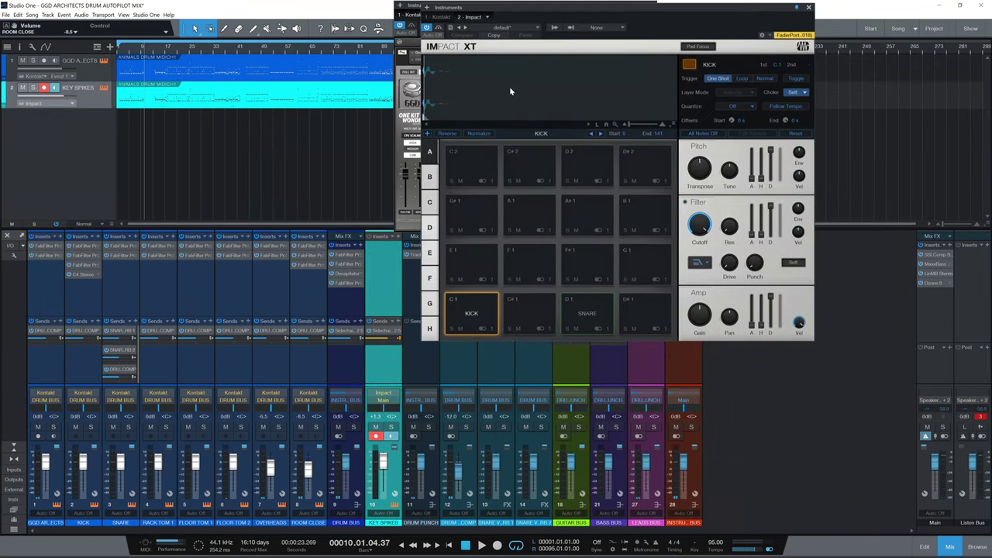
{"action": "left_click", "coordinate": [472, 314]}
{"action": "left_click", "coordinate": [588, 313]}
{"action": "left_click", "coordinate": [589, 313]}
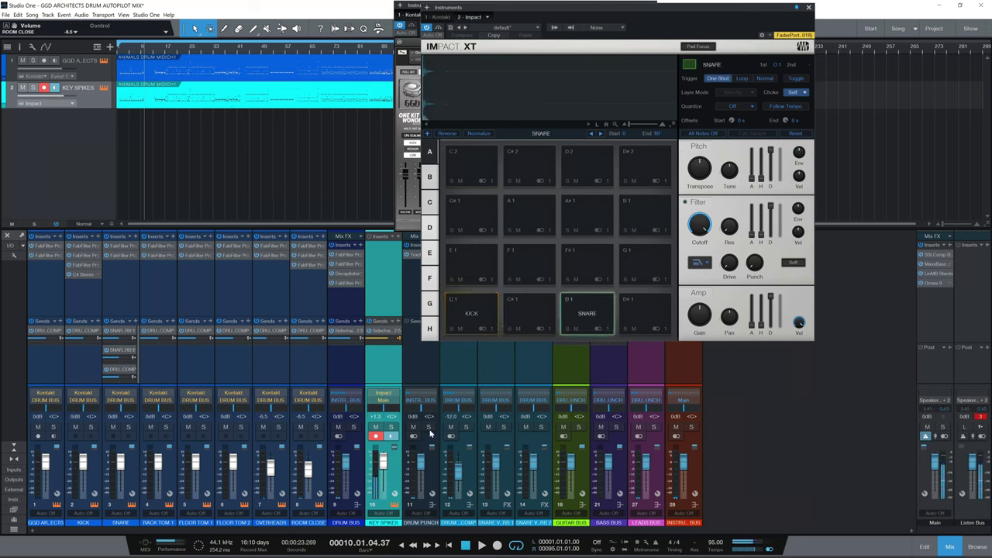
Lower the KEY SPIKES volume to -∞ and inspect the KICK pad's waveform up close before closing Impact
{"action": "left_click_drag", "start_coordinate": [382, 462], "coordinate": [387, 504]}
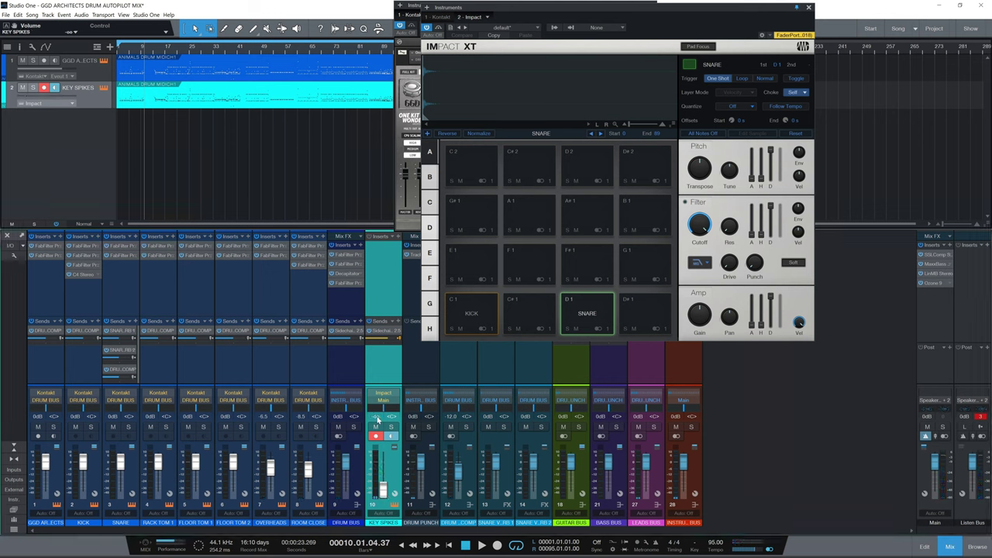
{"action": "left_click", "coordinate": [482, 331]}
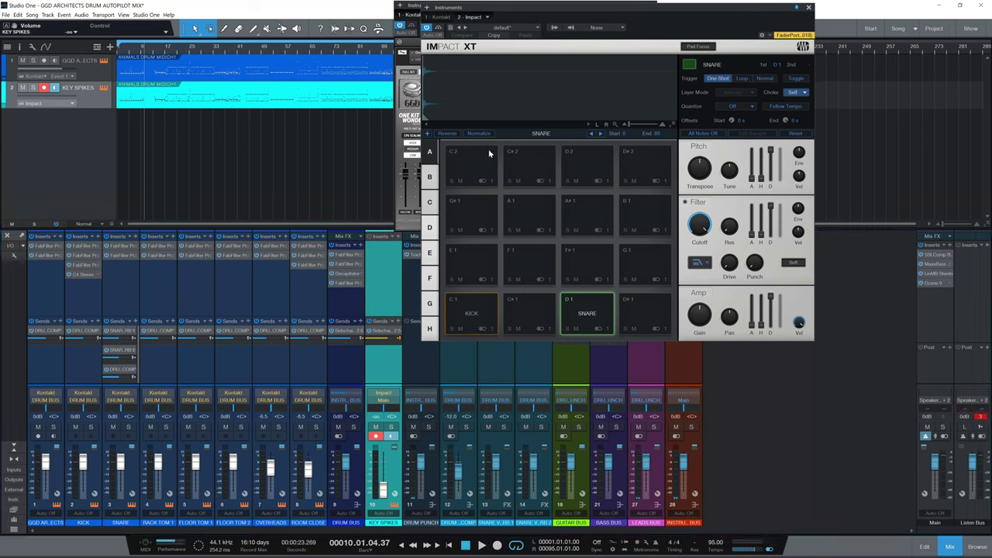
{"action": "left_click", "coordinate": [476, 303]}
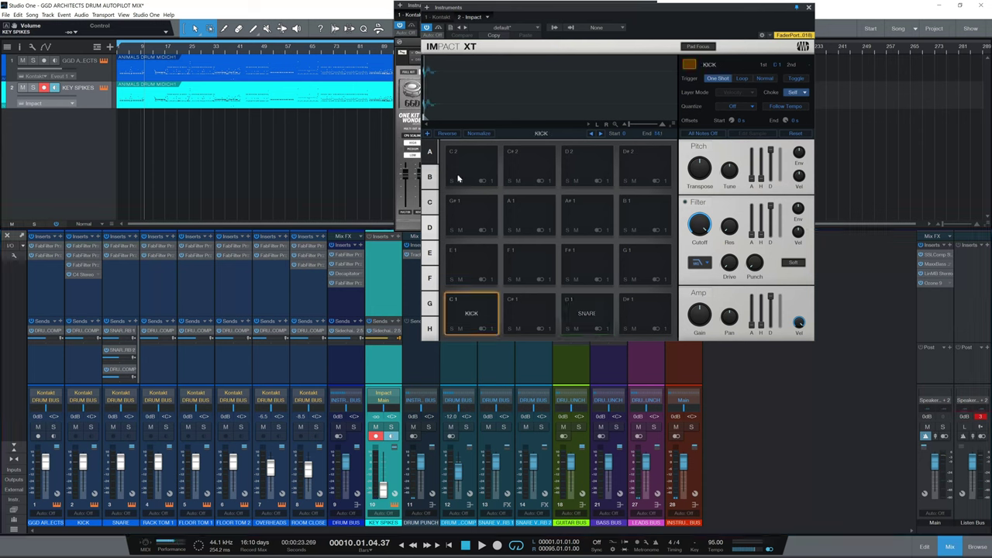
{"action": "scroll", "coordinate": [436, 113], "scroll_direction": "up", "scroll_amount": 3}
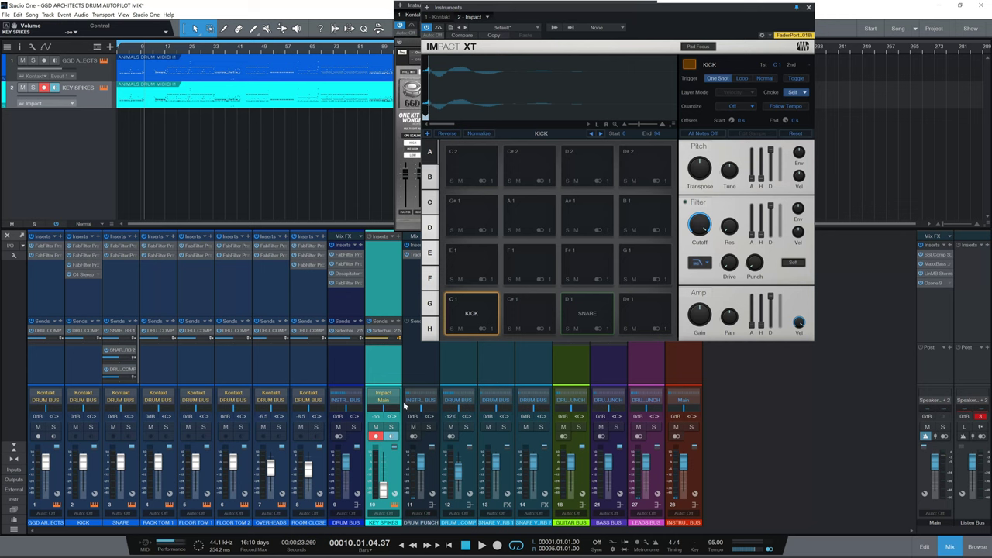
{"action": "left_click", "coordinate": [810, 8]}
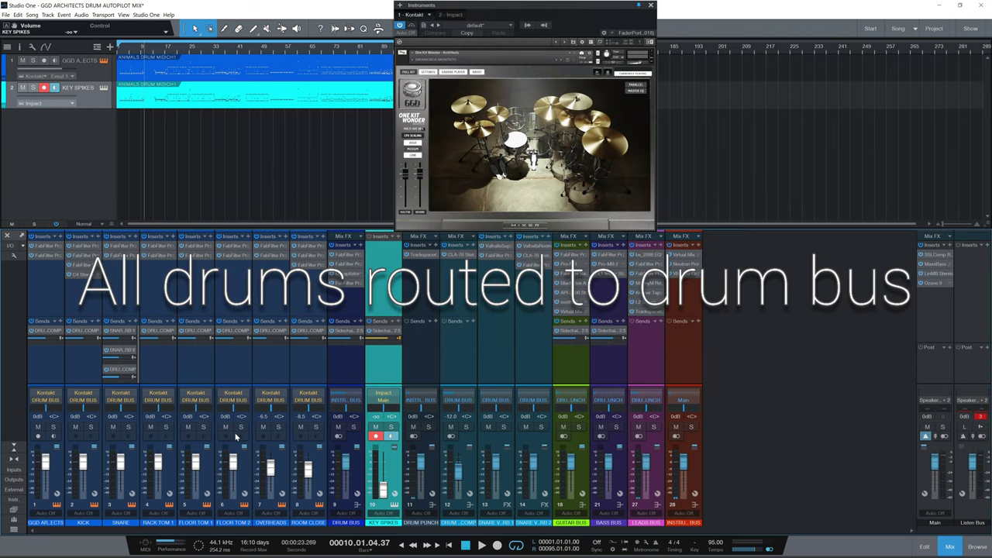
Review the drum routing by selecting all channels from GGD ARCHITECTS to ROOM CLOSE, the DRUM BUS, and the instrument bus
{"action": "left_click", "coordinate": [58, 465]}
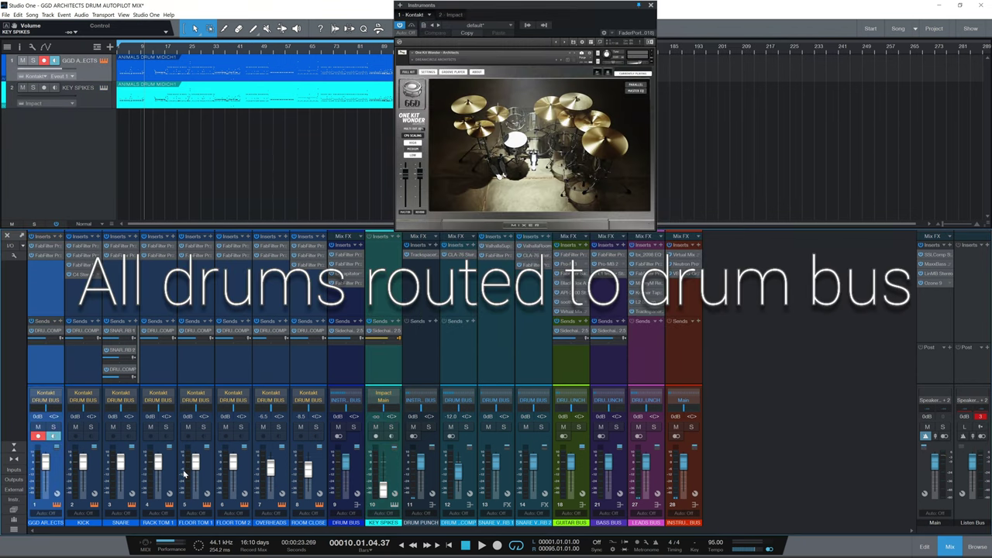
{"action": "left_click", "coordinate": [319, 477], "text": "shift"}
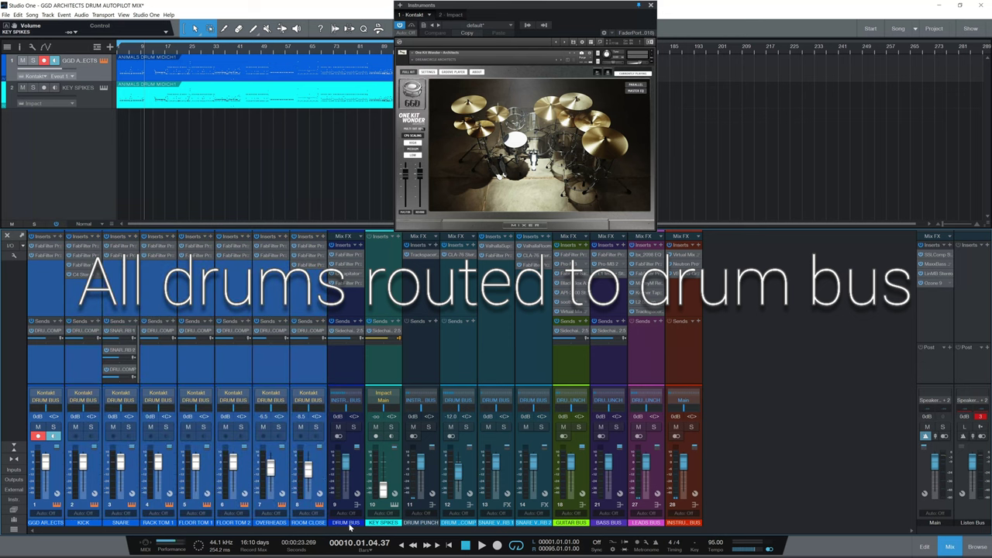
{"action": "left_click", "coordinate": [357, 473]}
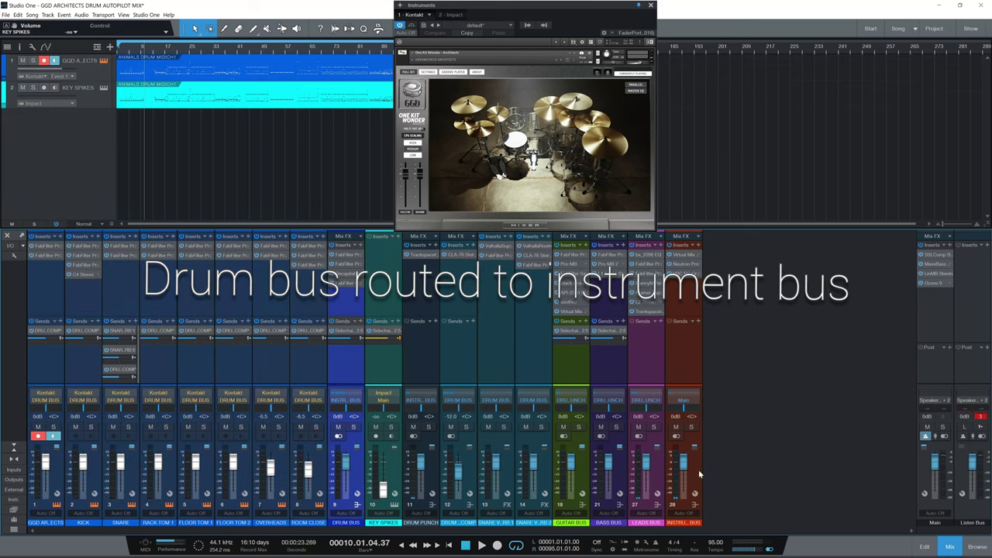
{"action": "left_click", "coordinate": [699, 474]}
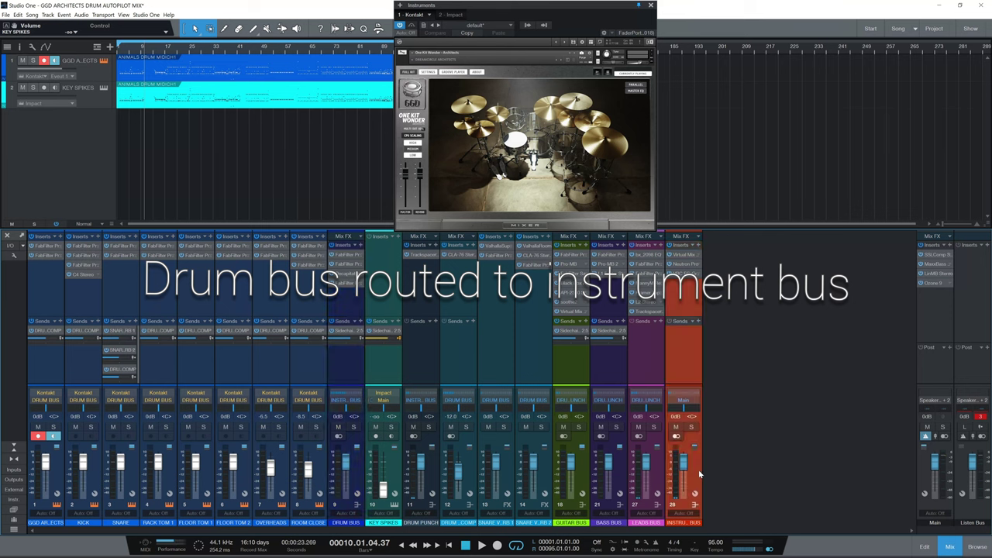
Open Trackspacer on the DRUM PUNCH bus and examine its sidechain source list and Advanced Panel
{"action": "left_click", "coordinate": [433, 468]}
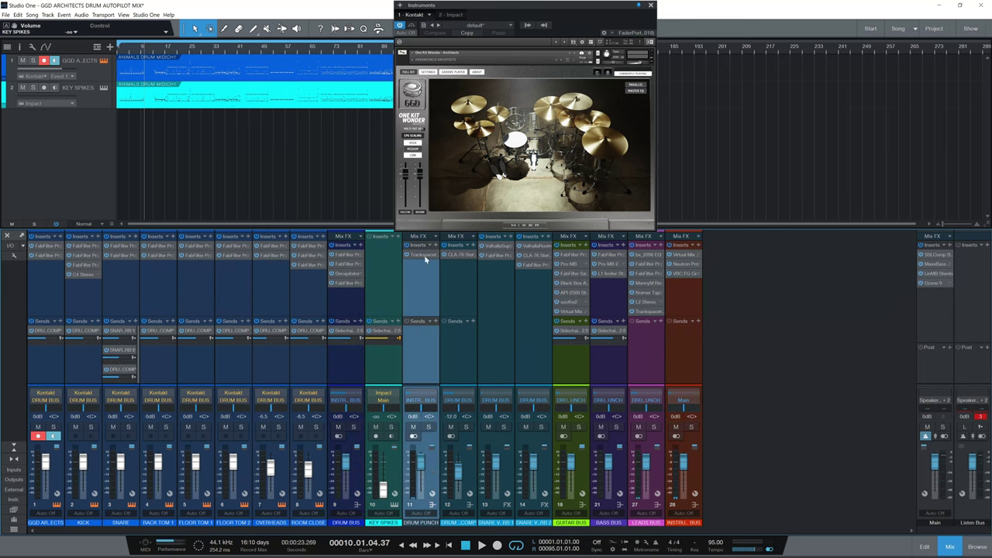
{"action": "left_click", "coordinate": [422, 255]}
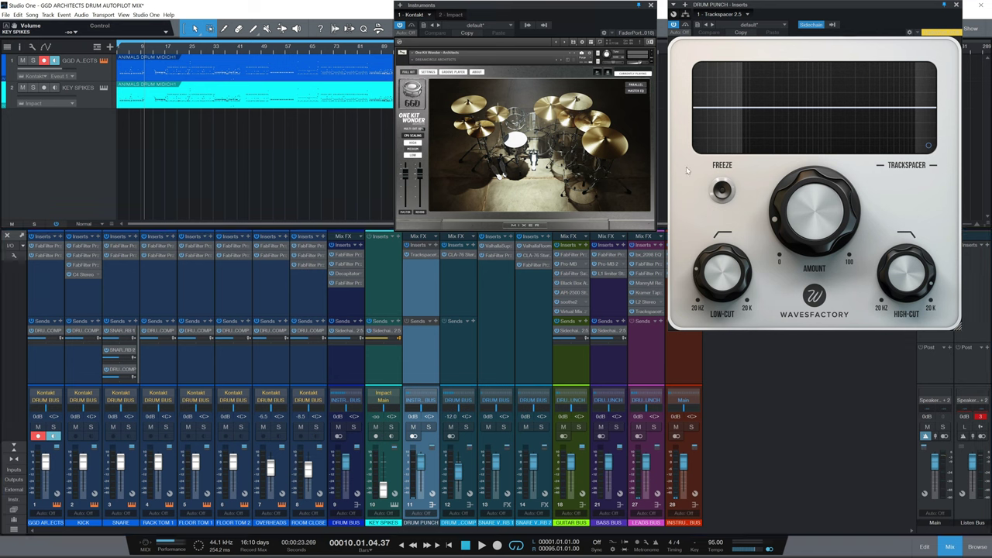
{"action": "left_click", "coordinate": [832, 24]}
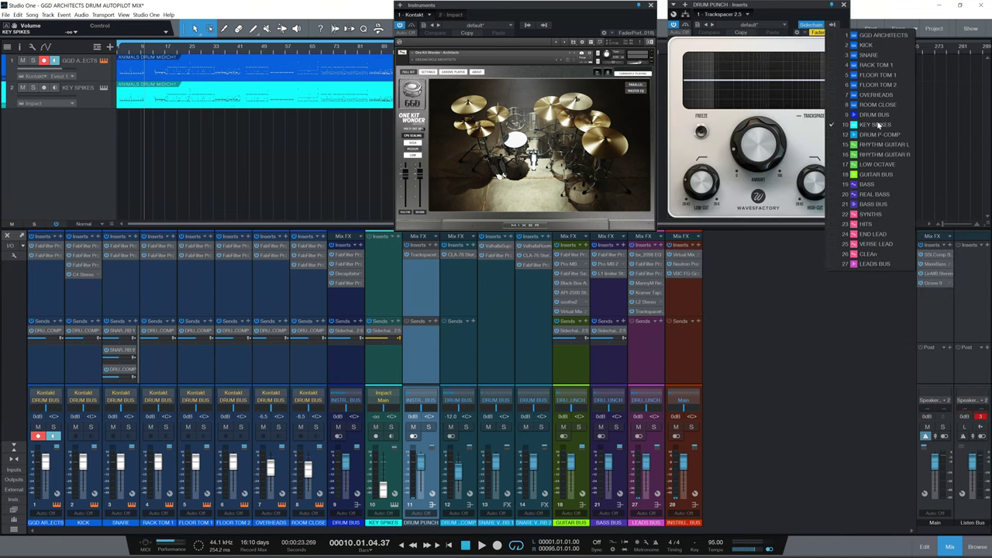
{"action": "left_click", "coordinate": [834, 27]}
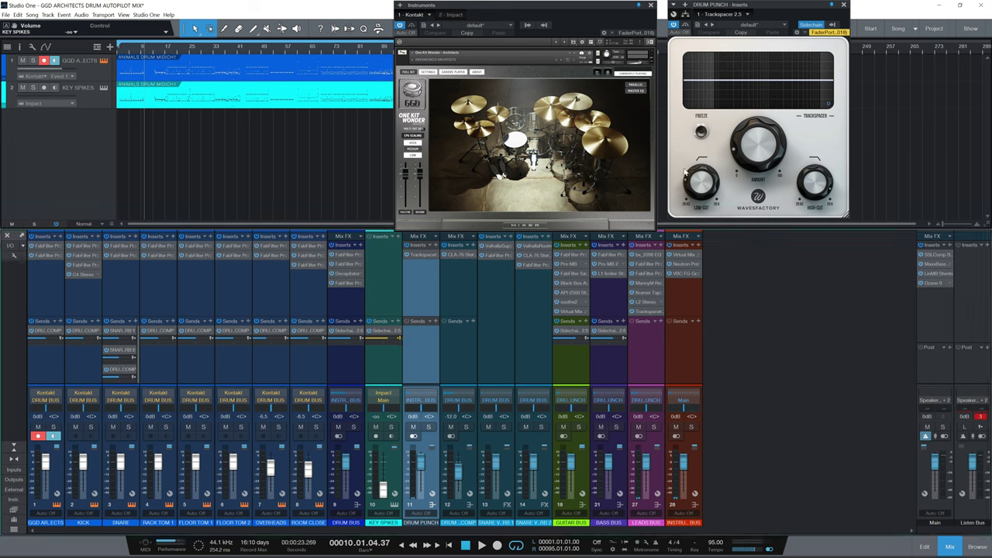
{"action": "left_click", "coordinate": [829, 105]}
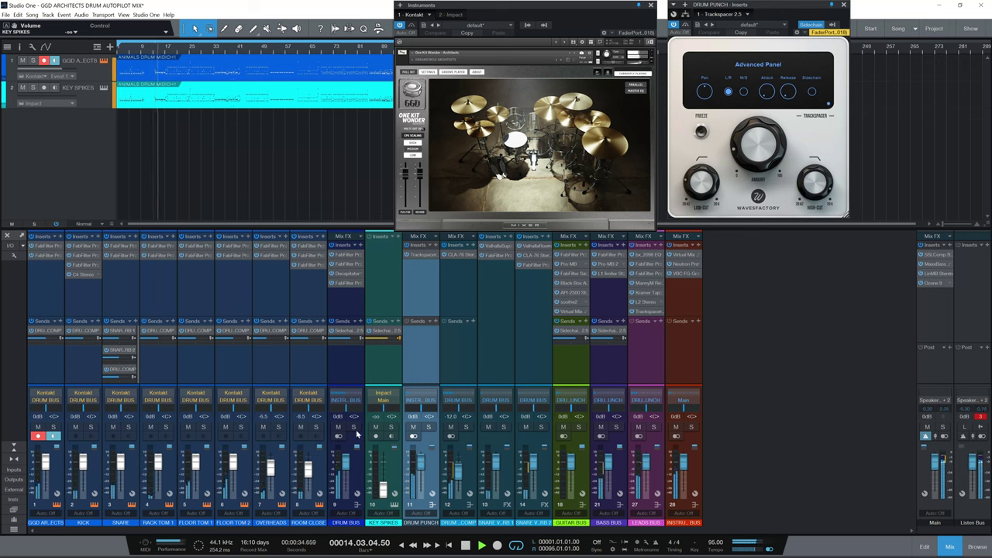
Solo the DRUM PUNCH bus and raise Trackspacer's Amount to 100% to hear the extreme setting
{"action": "left_click", "coordinate": [430, 427]}
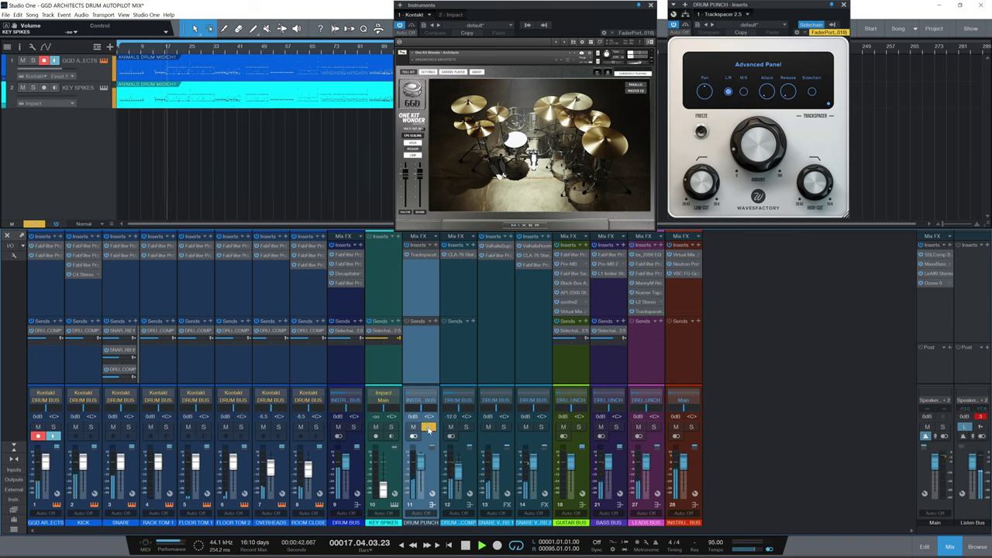
{"action": "left_click", "coordinate": [828, 102]}
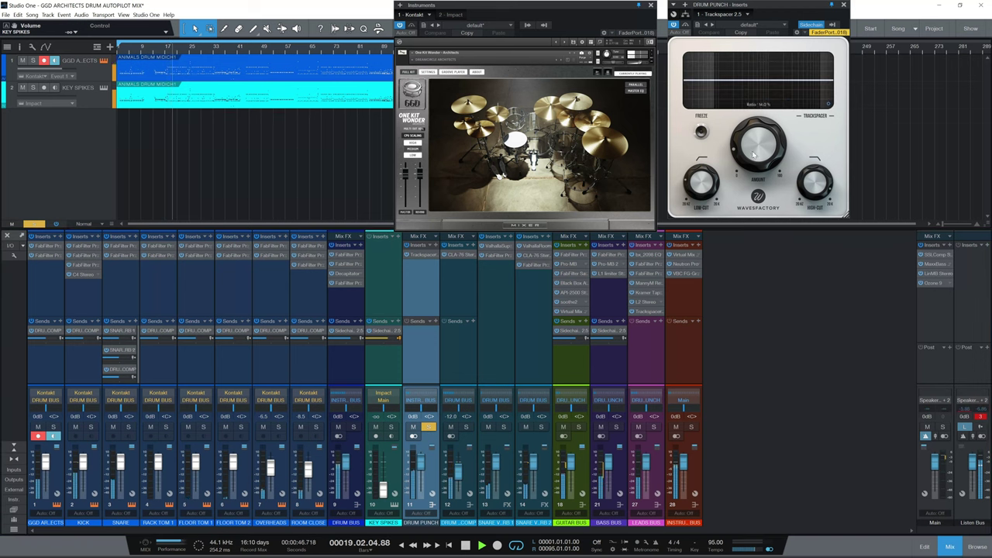
{"action": "left_click_drag", "start_coordinate": [753, 155], "coordinate": [754, 121]}
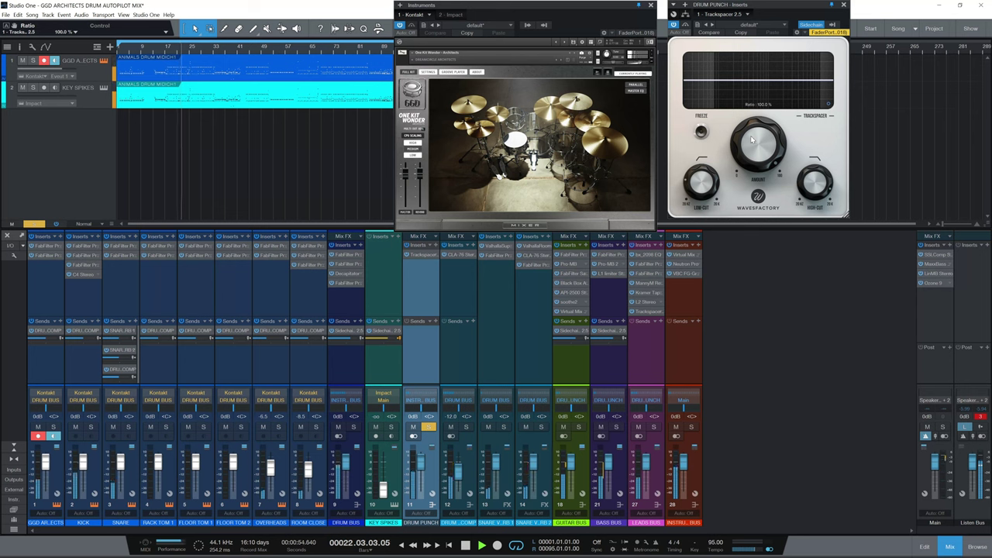
{"action": "left_click_drag", "start_coordinate": [751, 140], "coordinate": [752, 109]}
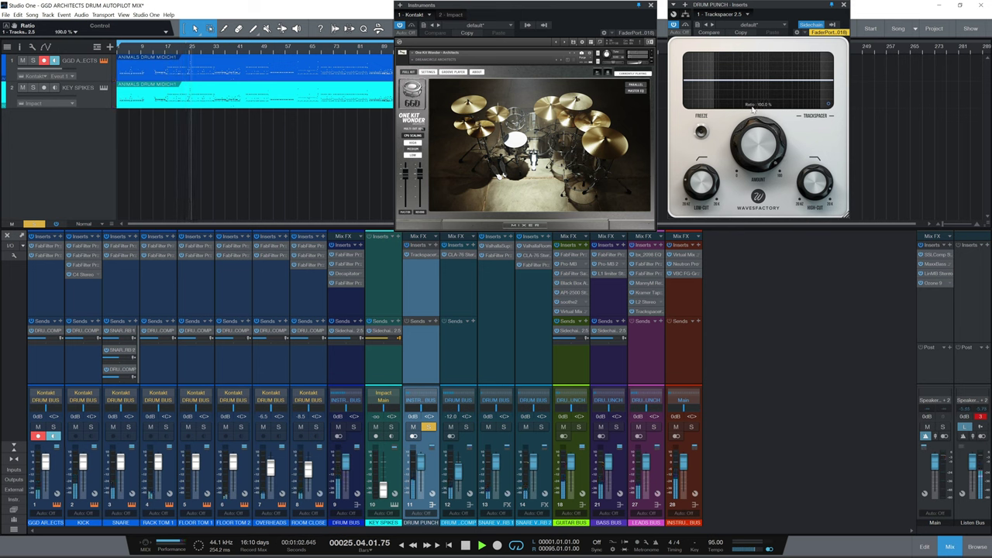
Set Trackspacer's Amount to 14%, close the plugin, and unsolo the DRUM PUNCH bus
{"action": "left_click_drag", "start_coordinate": [754, 109], "coordinate": [757, 368]}
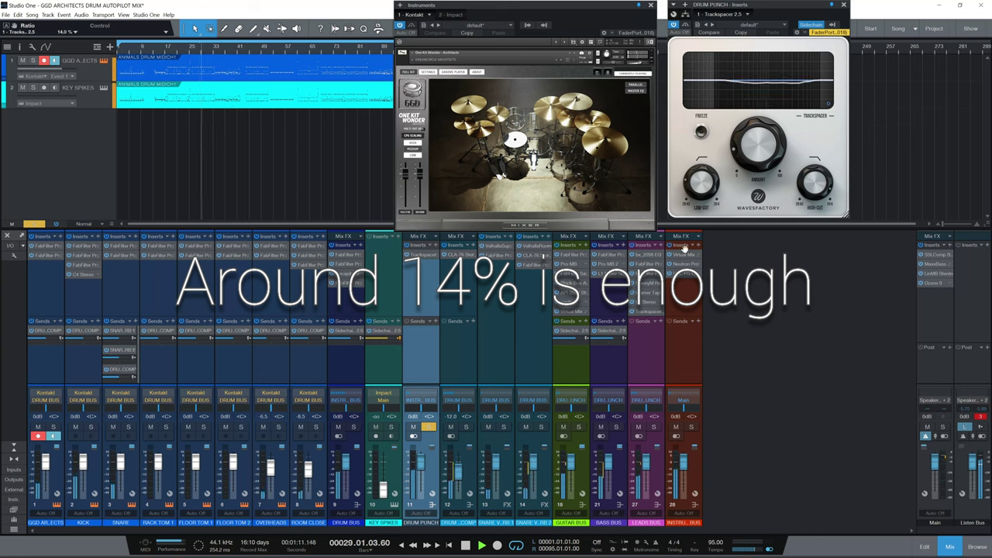
{"action": "left_click", "coordinate": [845, 7]}
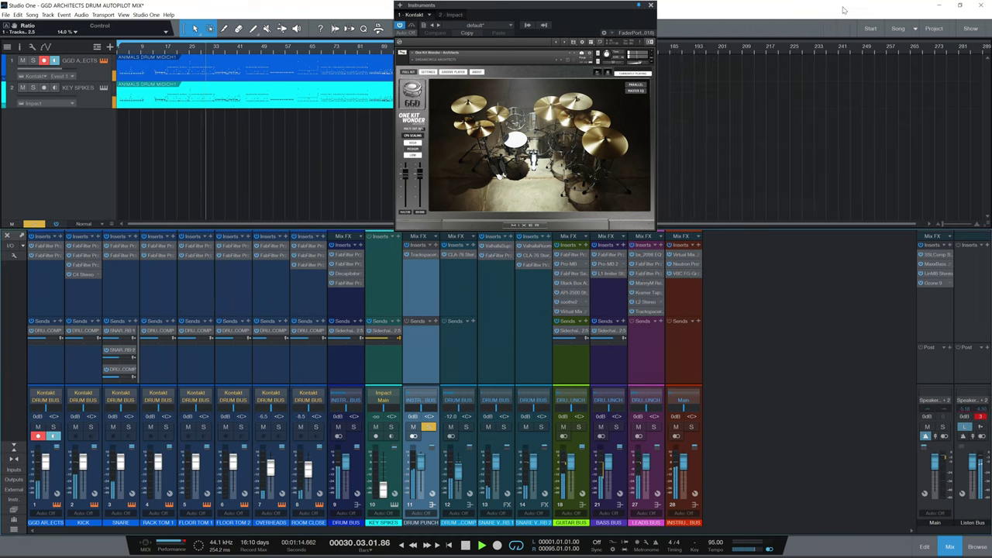
{"action": "left_click", "coordinate": [429, 427]}
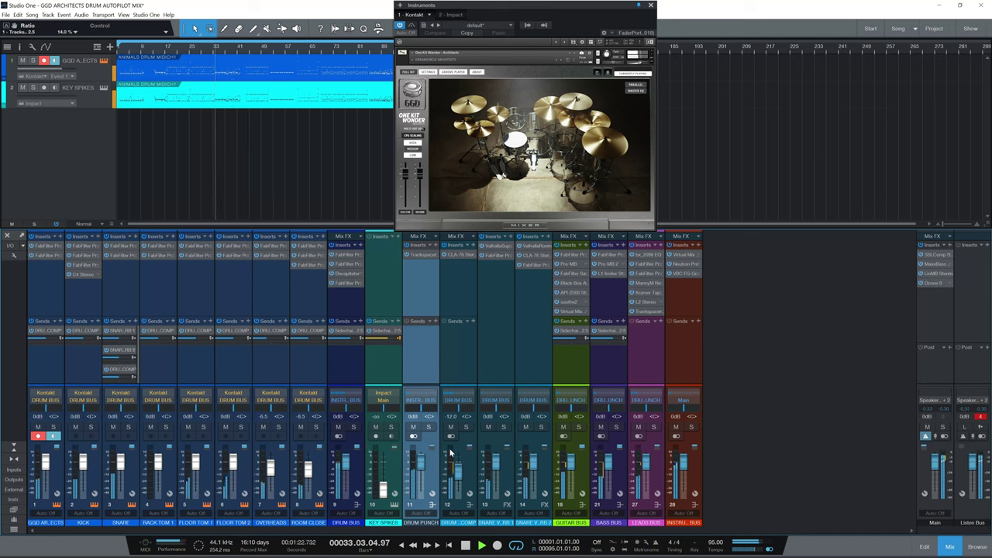
Examine the instrument bus inserts: Virtual Mix Rack, Neutron Pro's three EQ bands and Instrument Bus sculpting module, and VBC FG-Grey
{"action": "left_click", "coordinate": [693, 255]}
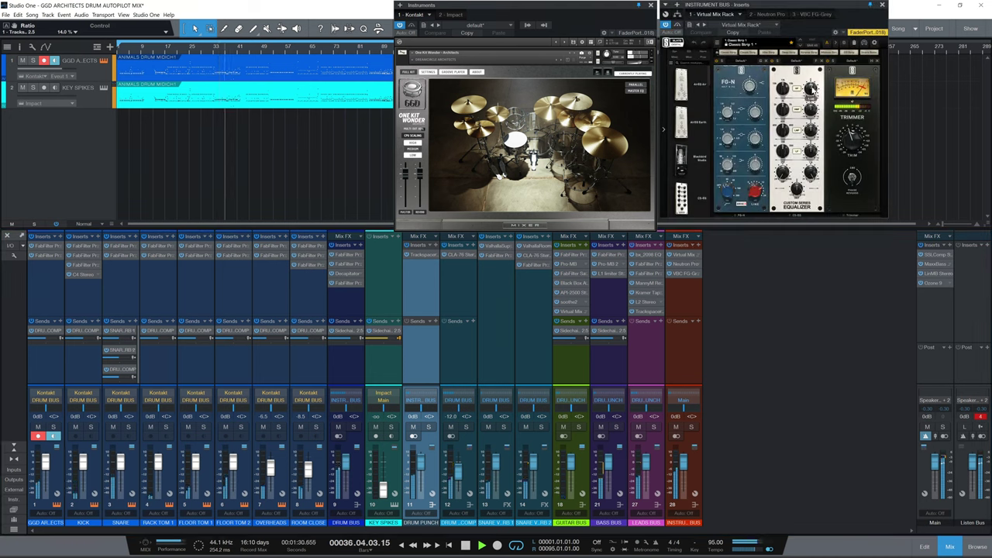
{"action": "left_click", "coordinate": [760, 14]}
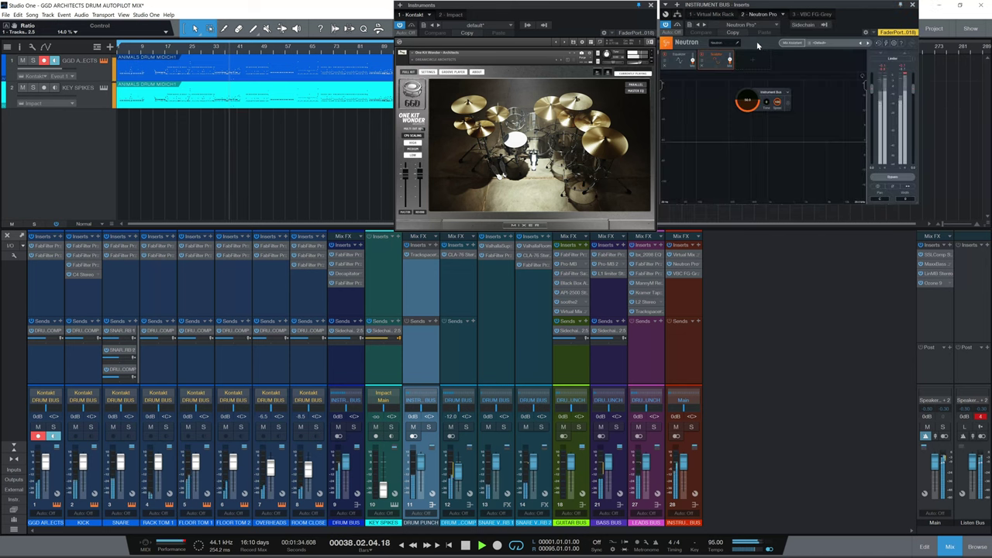
{"action": "left_click", "coordinate": [683, 59]}
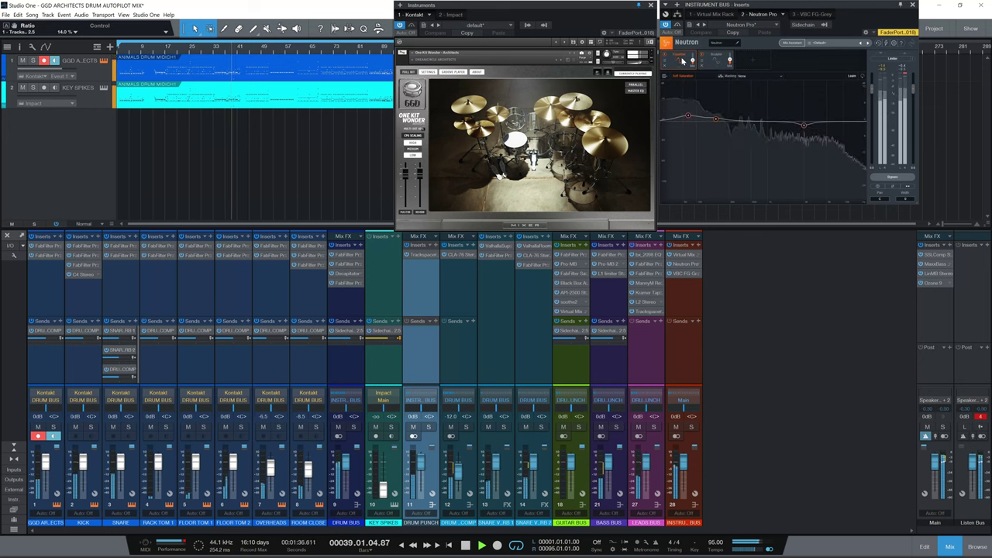
{"action": "left_click", "coordinate": [688, 115]}
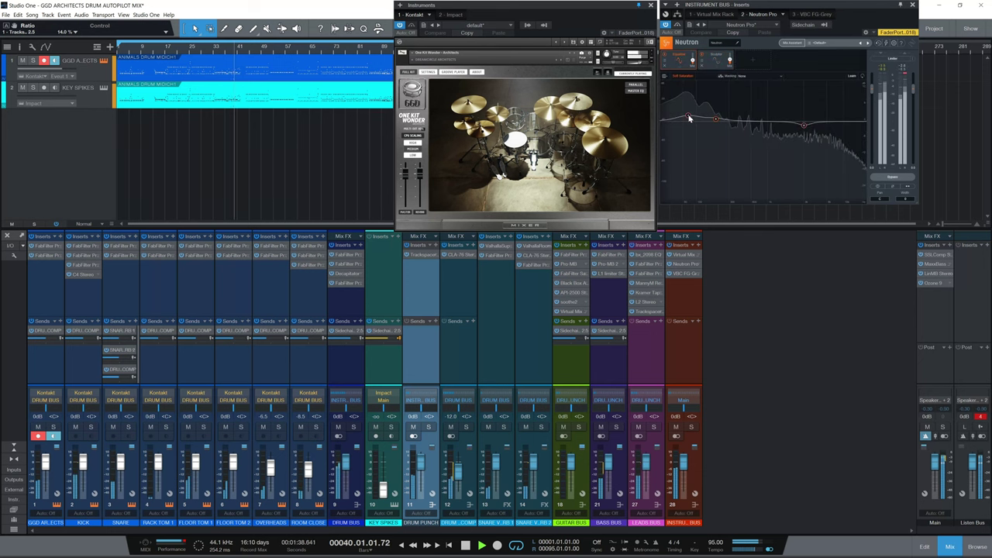
{"action": "left_click", "coordinate": [717, 120]}
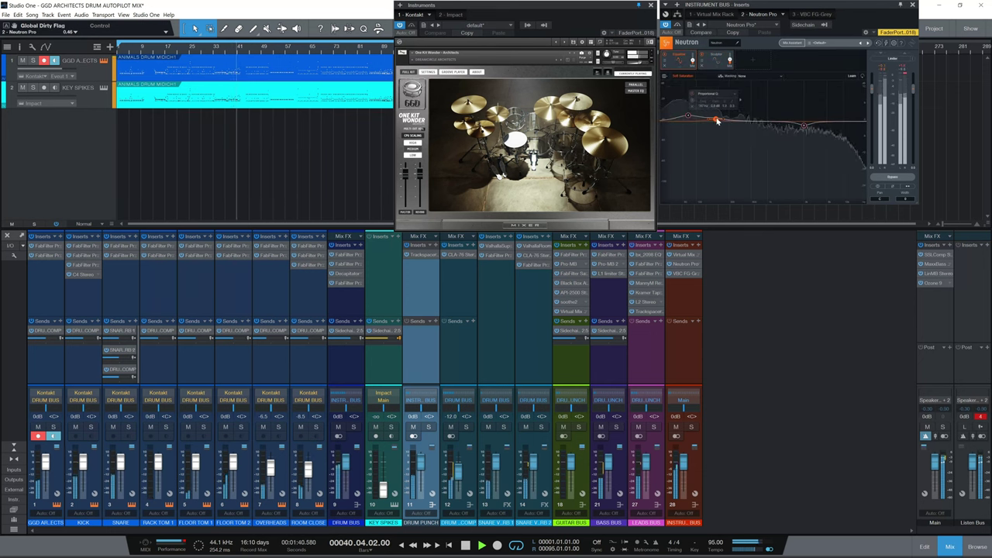
{"action": "left_click", "coordinate": [803, 126]}
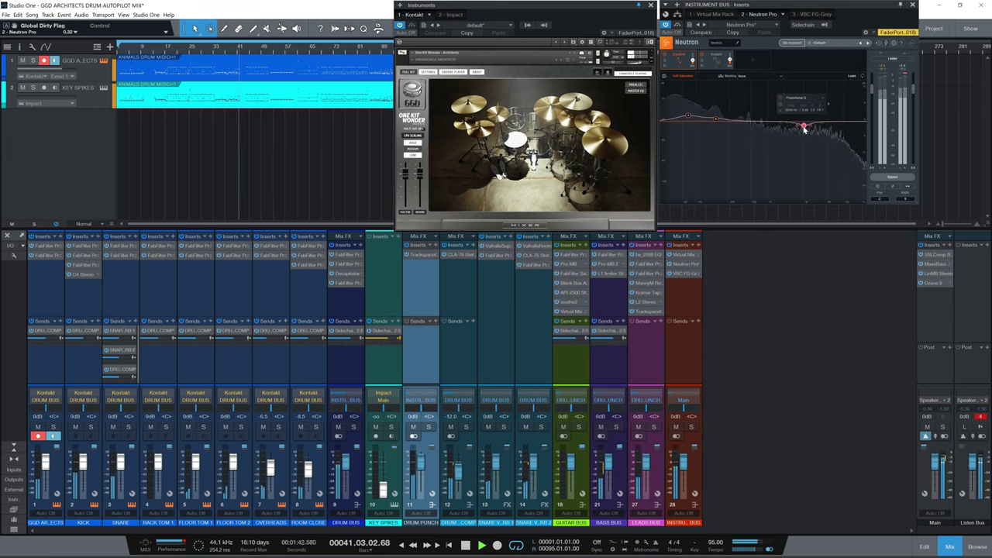
{"action": "left_click", "coordinate": [717, 62]}
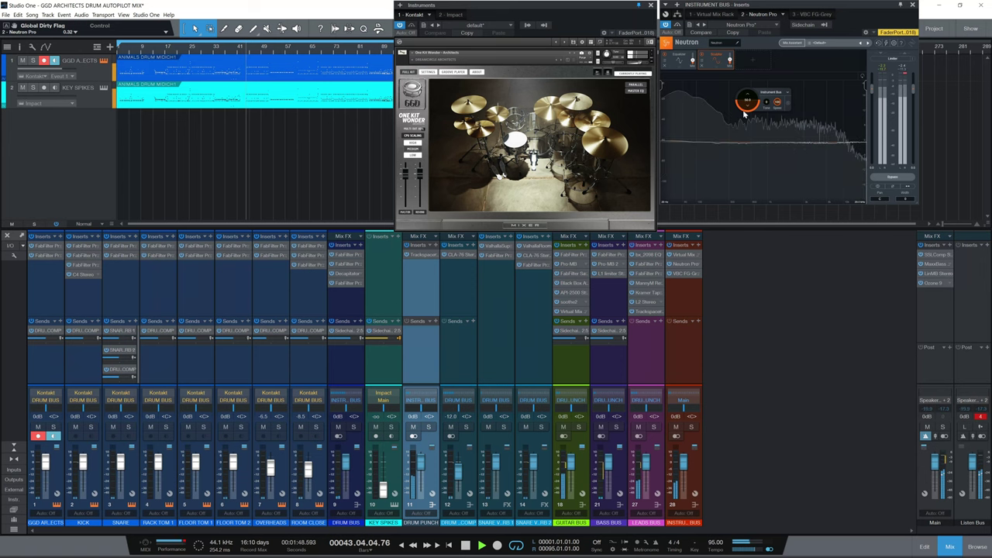
{"action": "left_click", "coordinate": [802, 16]}
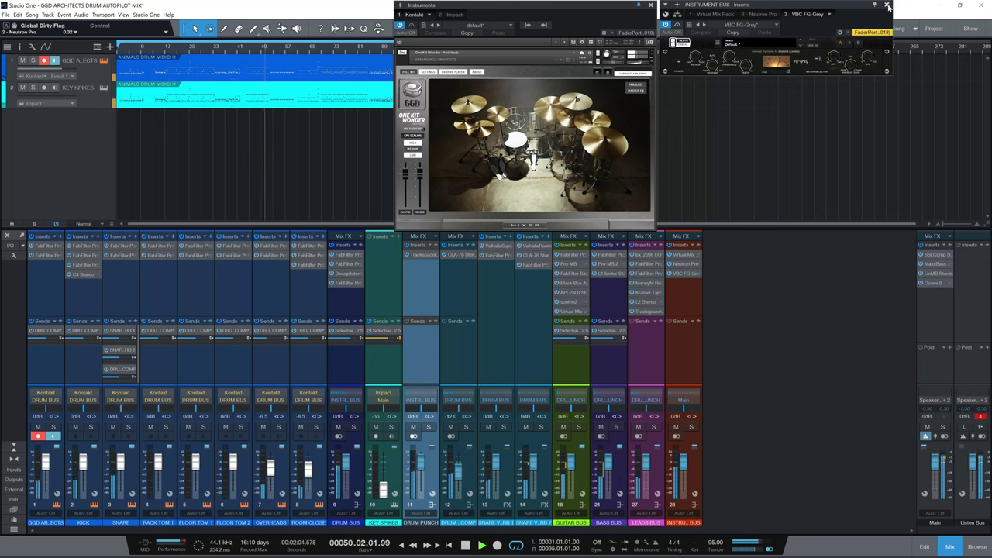
Close the instrument bus inserts and examine the Main output's SSLComp Stereo, MaxxBass Stereo and LinMB Stereo plugins
{"action": "left_click", "coordinate": [886, 6]}
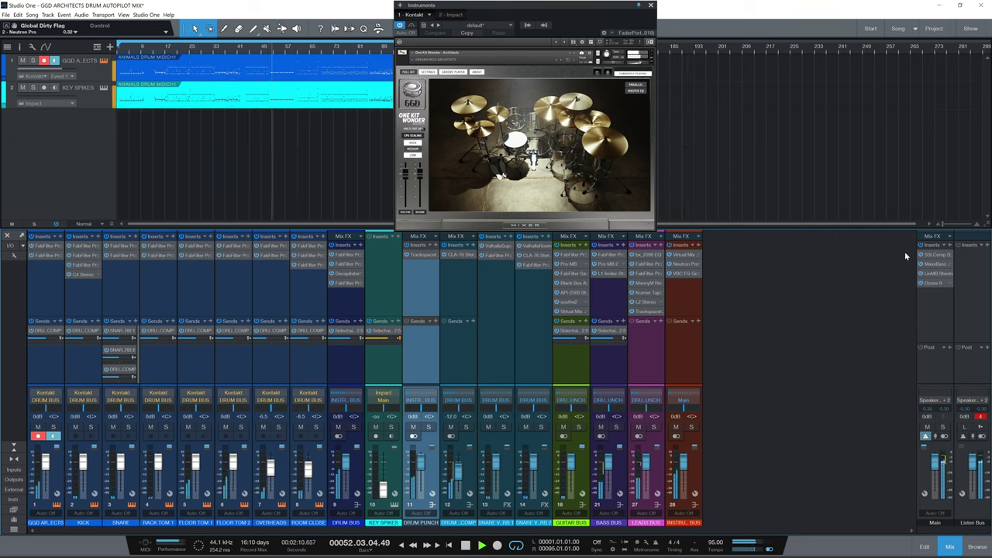
{"action": "left_click", "coordinate": [932, 255]}
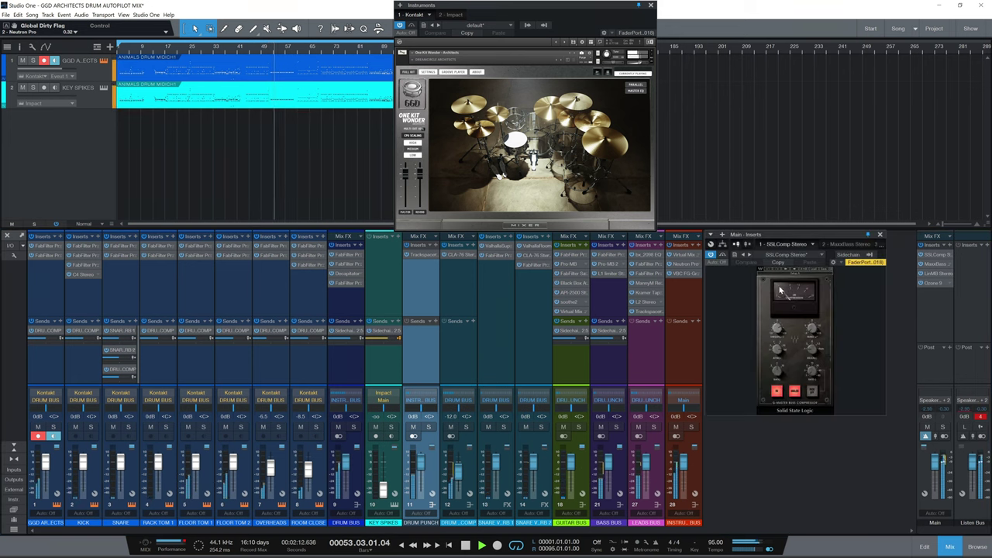
{"action": "left_click_drag", "start_coordinate": [782, 231], "coordinate": [521, 230]}
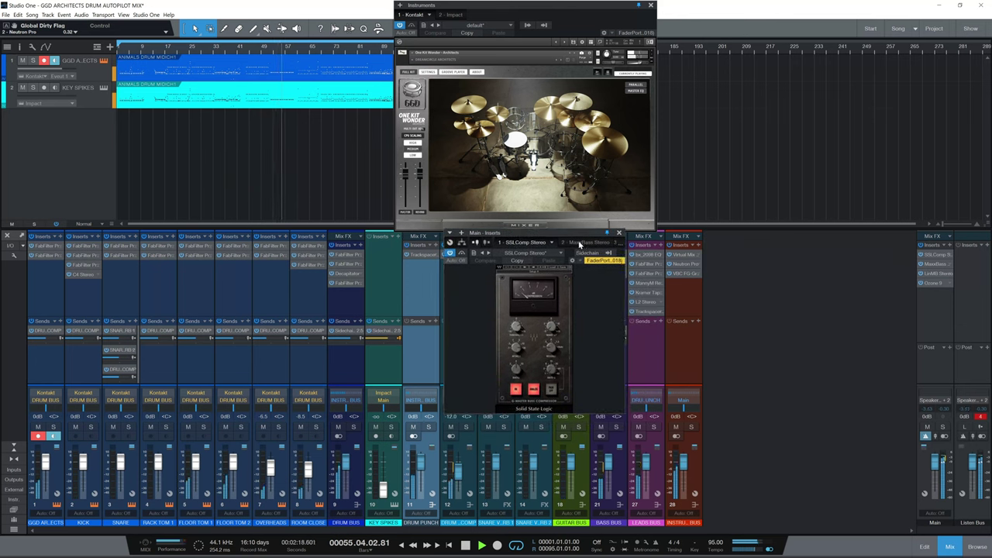
{"action": "left_click", "coordinate": [580, 243]}
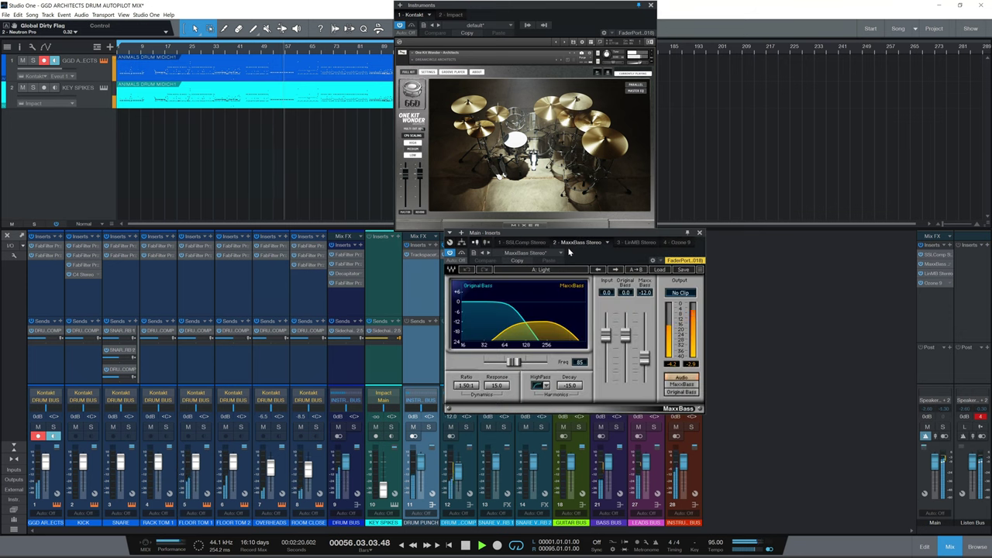
{"action": "left_click", "coordinate": [627, 244]}
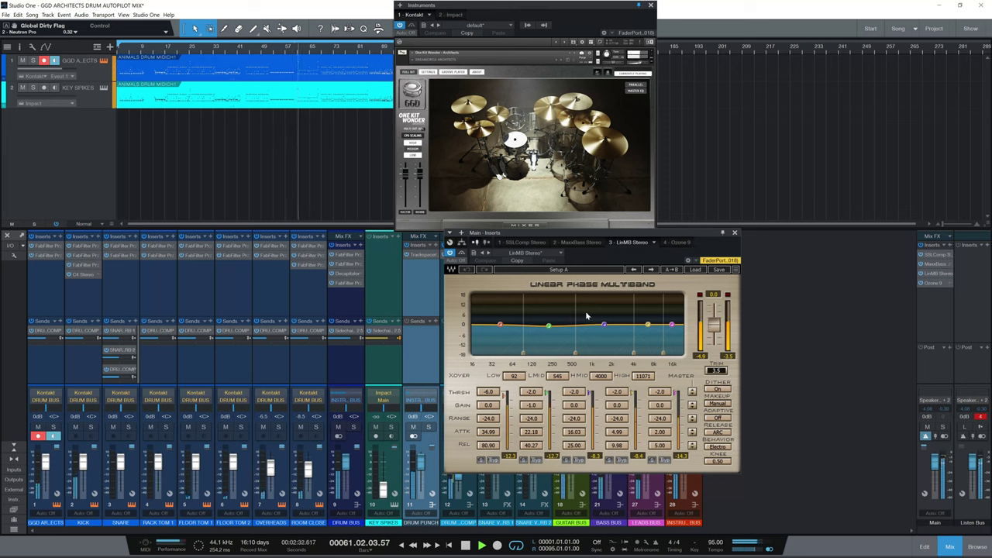
Examine Ozone 9 on the Main output, going through its Imager, Exciter and Maximizer modules
{"action": "left_click", "coordinate": [676, 242]}
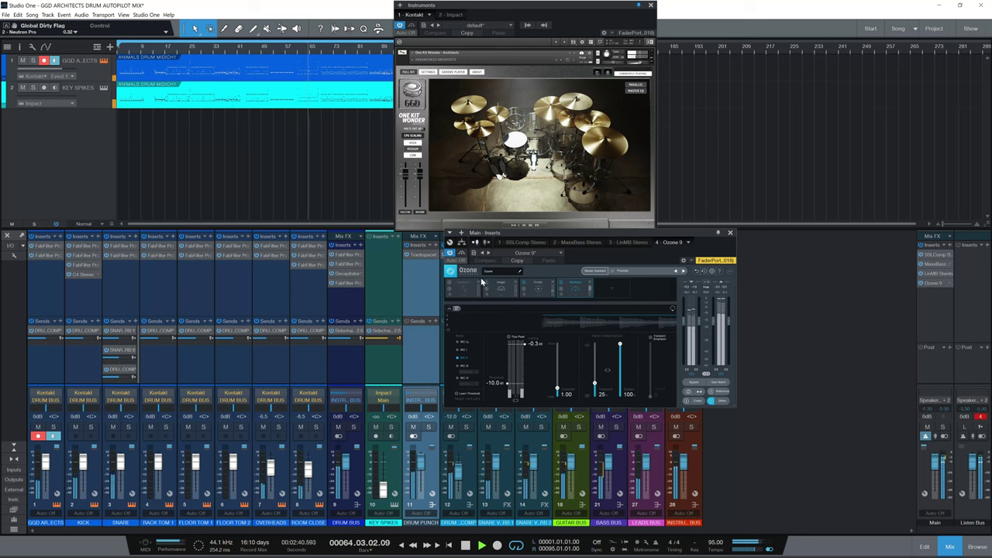
{"action": "left_click", "coordinate": [497, 284]}
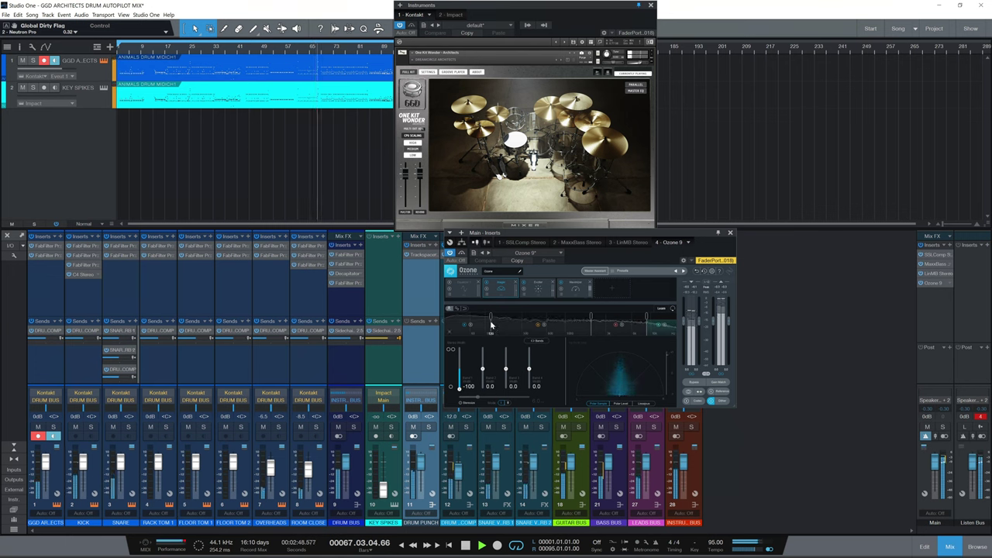
{"action": "left_click", "coordinate": [541, 290]}
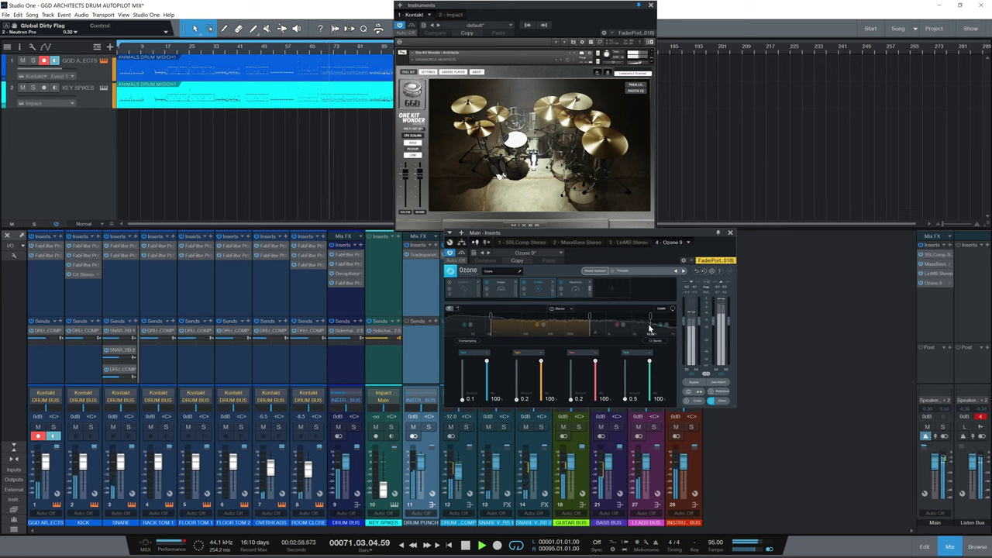
{"action": "left_click", "coordinate": [574, 288]}
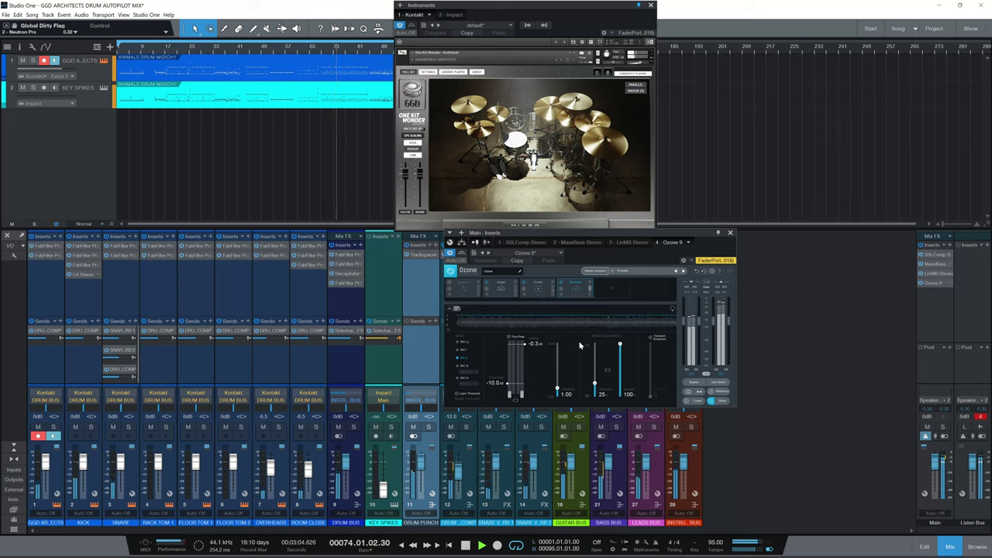
Bypass all insert and send processing across the mix for comparison, re-enable it, and close the Main inserts window
{"action": "left_click", "coordinate": [57, 224]}
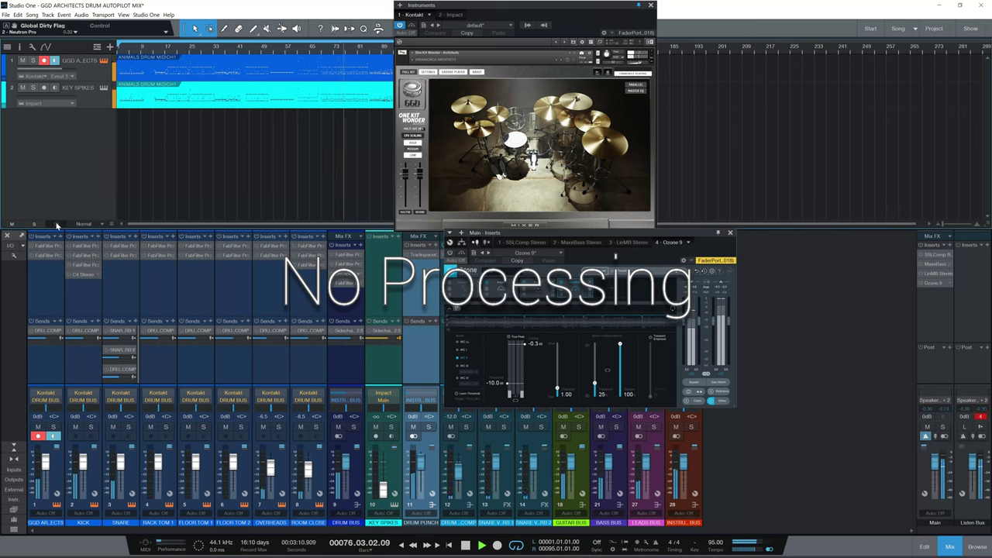
{"action": "left_click", "coordinate": [57, 224]}
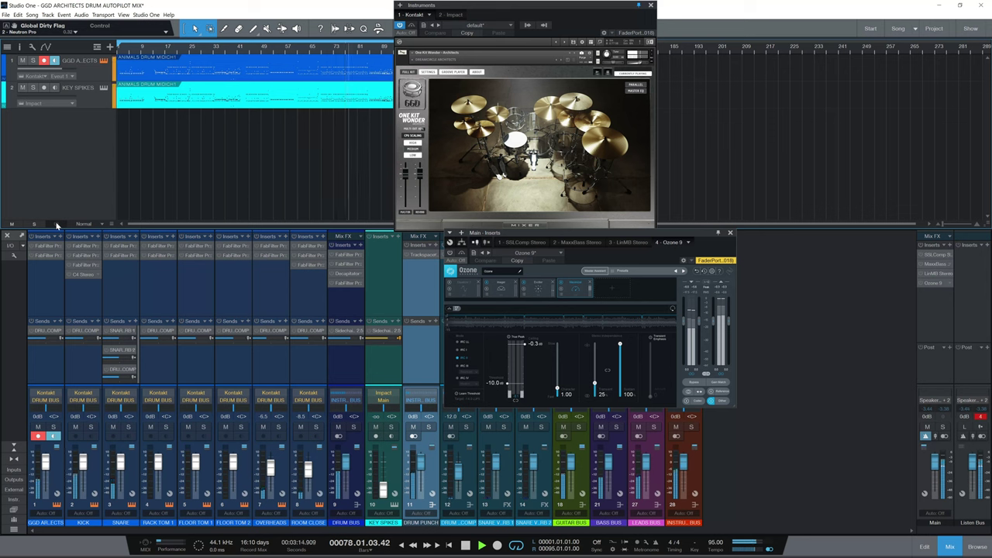
{"action": "left_click", "coordinate": [730, 232]}
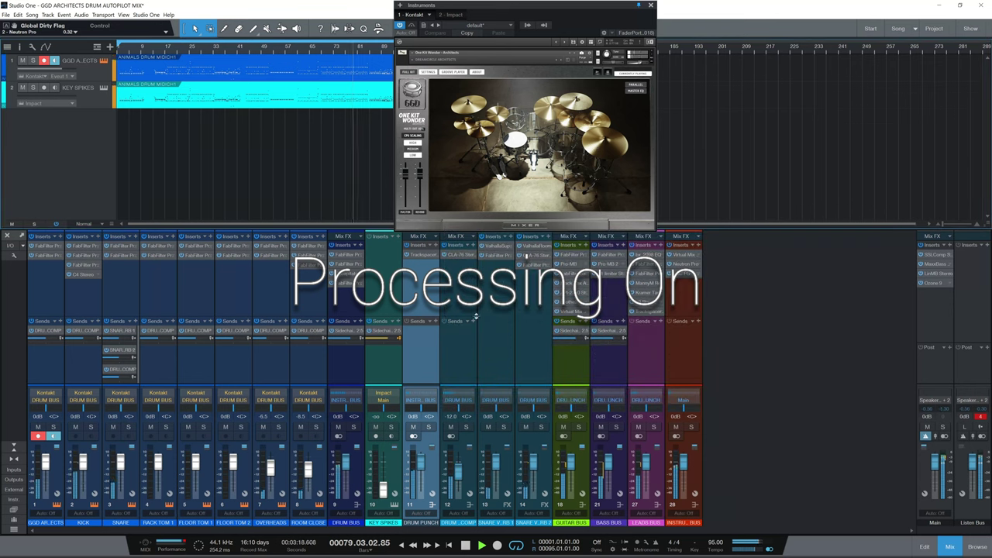
Solo the DRUM BUS to hear the processed drums alone, and unsolo it to return to the full mix
{"action": "left_click", "coordinate": [354, 428]}
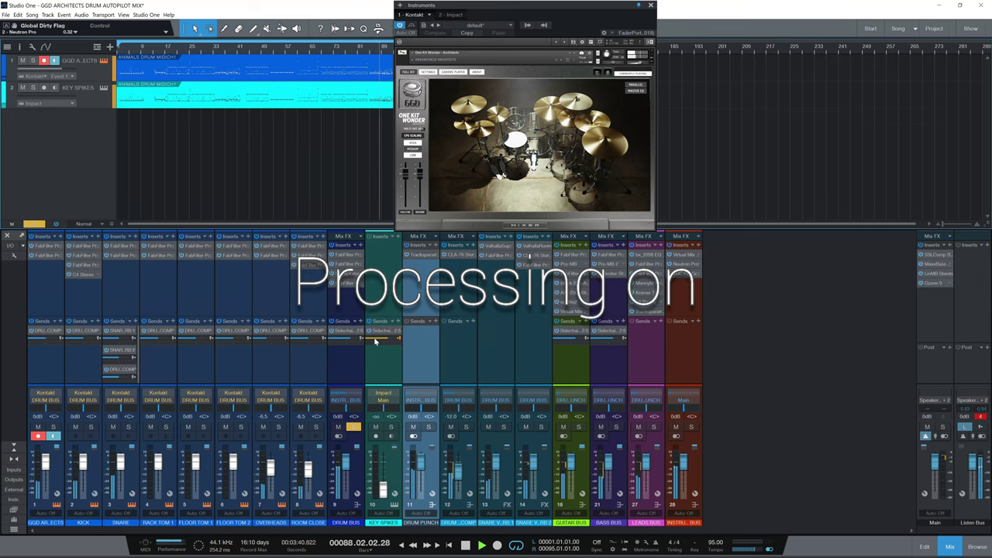
{"action": "left_click", "coordinate": [353, 427]}
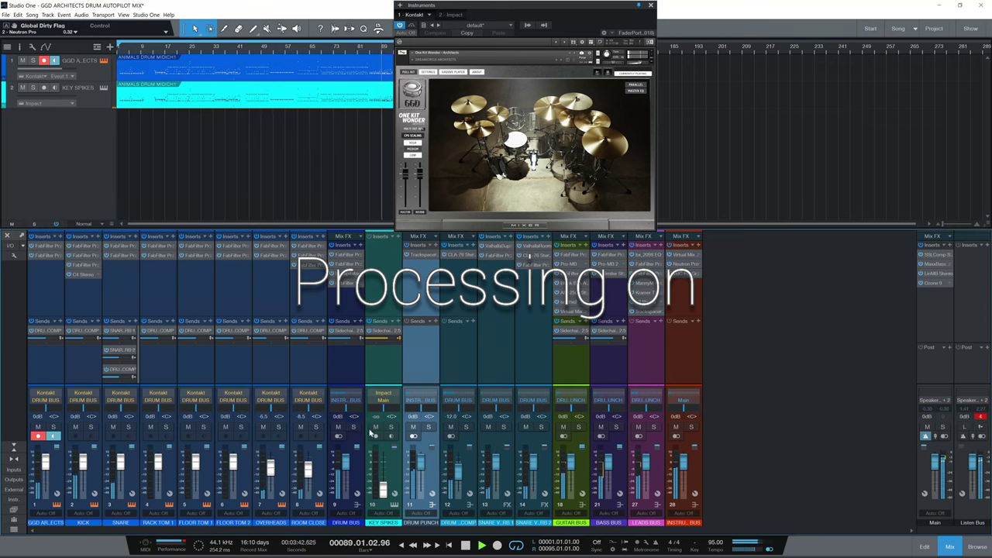